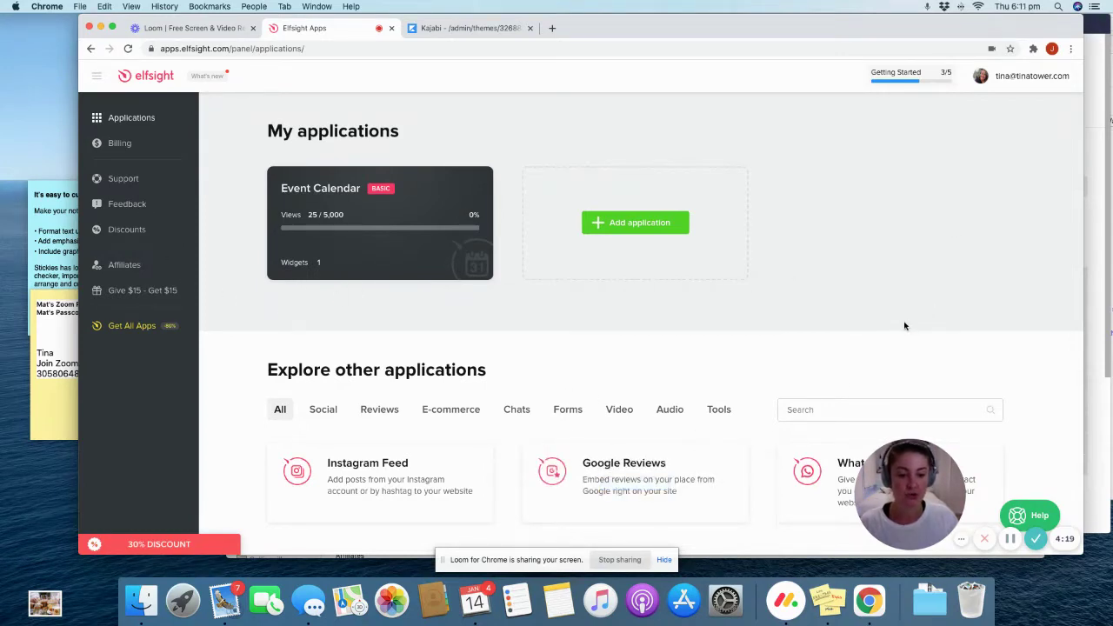
- Find Event Calendar in the other applications list and start a new widget
{"action": "scroll", "coordinate": [903, 327], "scroll_direction": "down", "scroll_amount": 3}
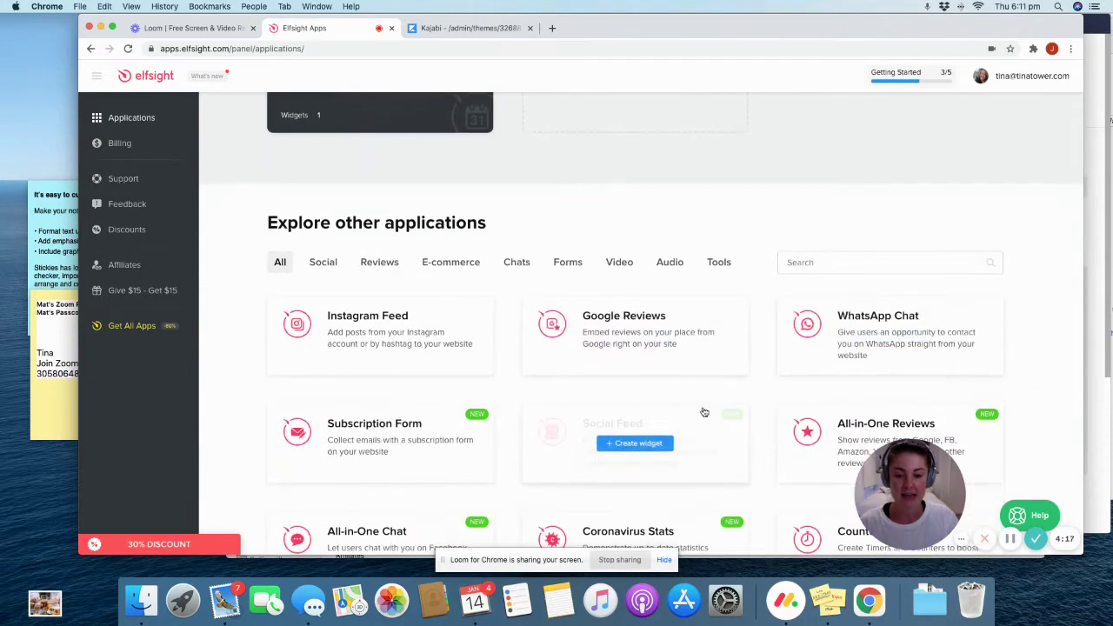
{"action": "scroll", "coordinate": [614, 363], "scroll_direction": "down", "scroll_amount": 2}
{"action": "scroll", "coordinate": [615, 363], "scroll_direction": "down", "scroll_amount": 5}
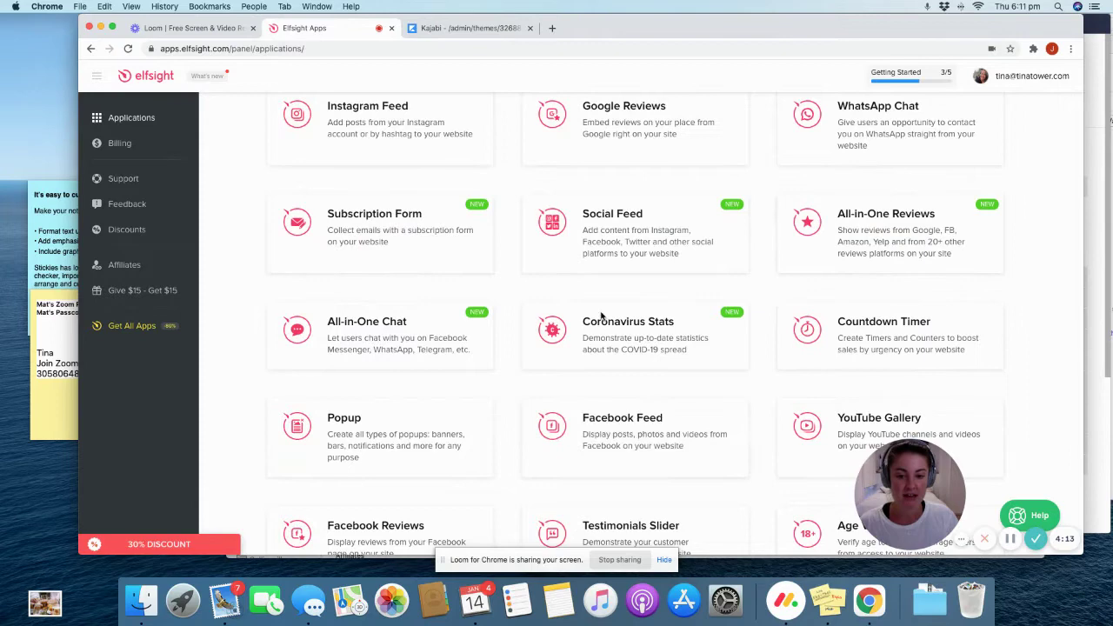
{"action": "scroll", "coordinate": [622, 316], "scroll_direction": "down", "scroll_amount": 4}
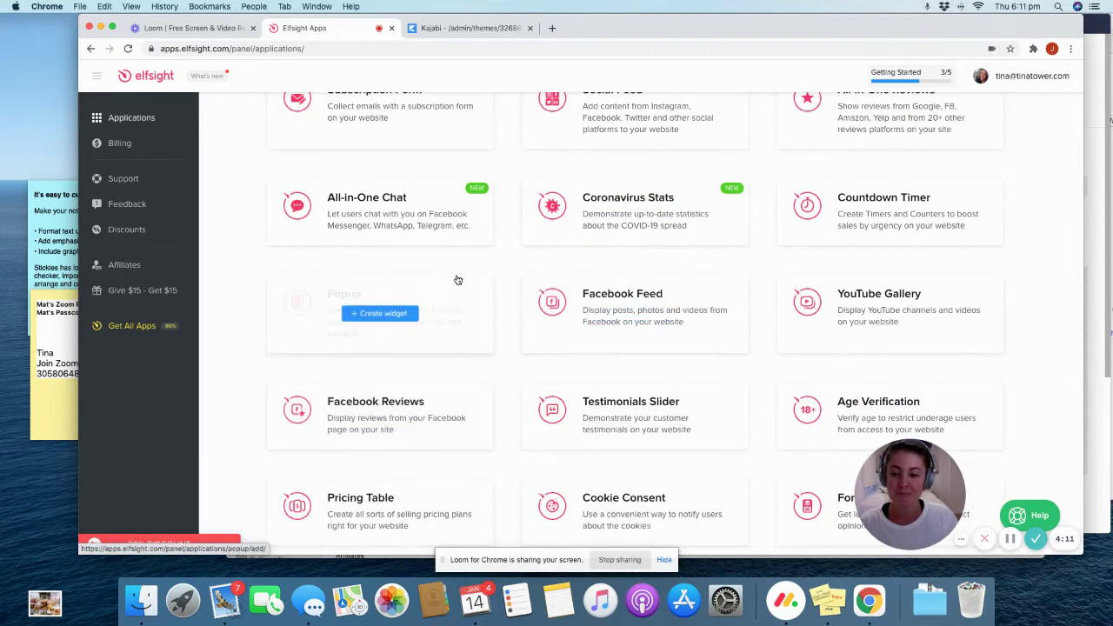
{"action": "scroll", "coordinate": [452, 295], "scroll_direction": "down", "scroll_amount": 3}
{"action": "scroll", "coordinate": [450, 377], "scroll_direction": "down", "scroll_amount": 4}
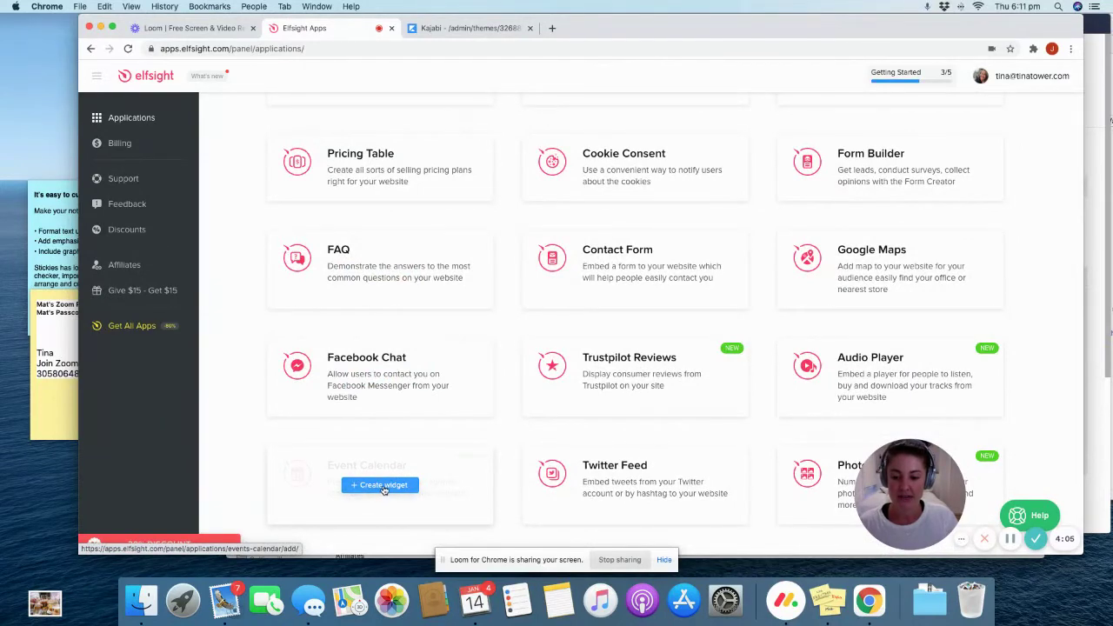
{"action": "left_click", "coordinate": [382, 485]}
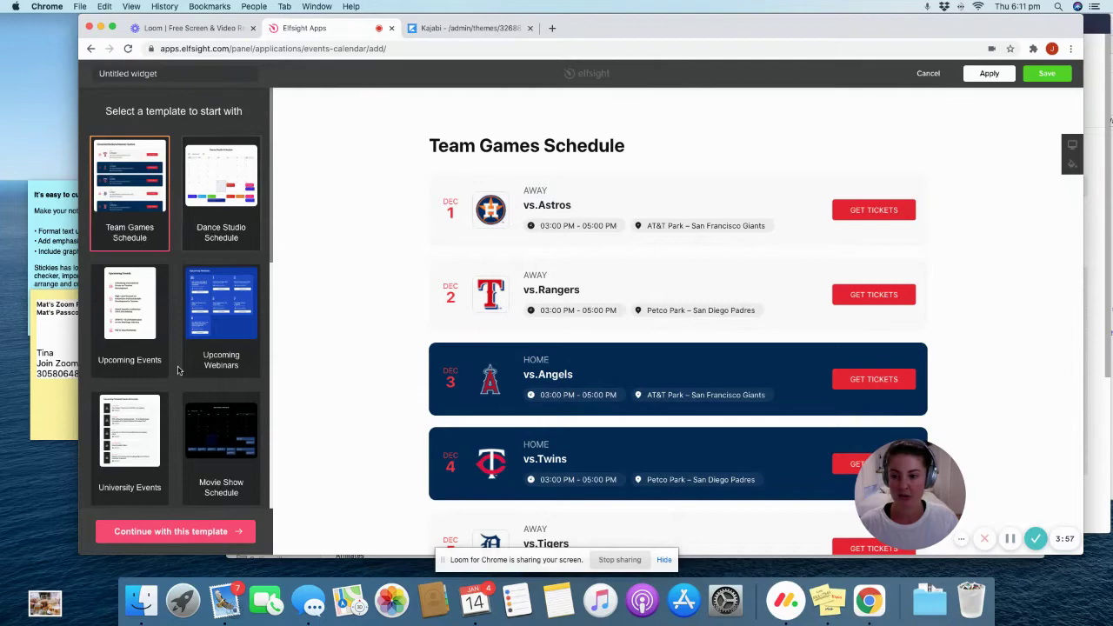
- Preview the Museum template and continue with it for the calendar
{"action": "scroll", "coordinate": [197, 332], "scroll_direction": "down", "scroll_amount": 6}
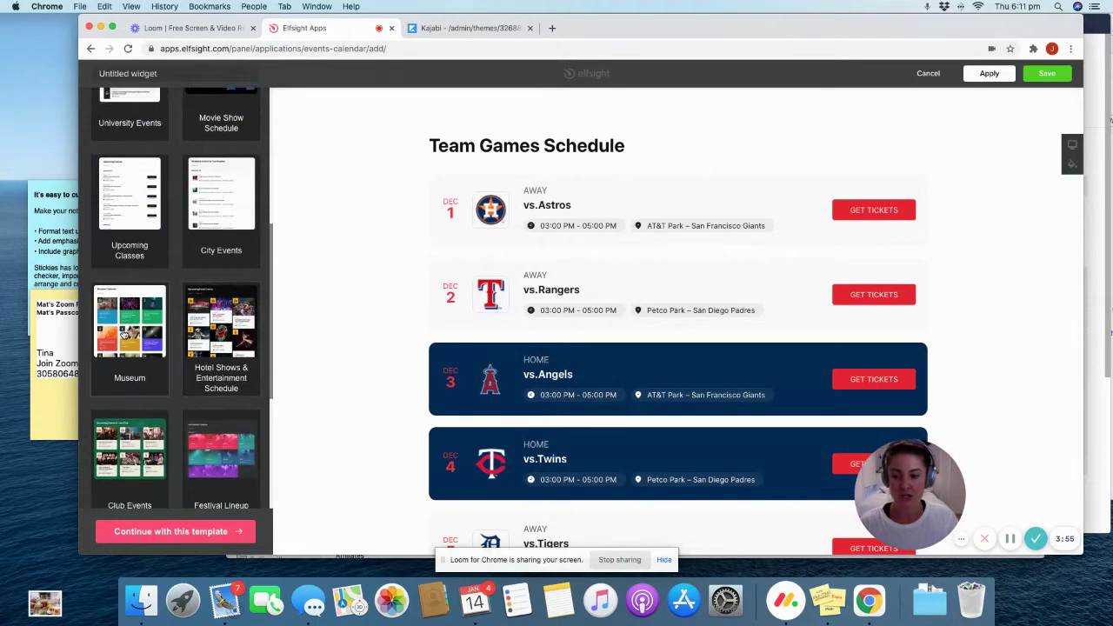
{"action": "left_click", "coordinate": [126, 334]}
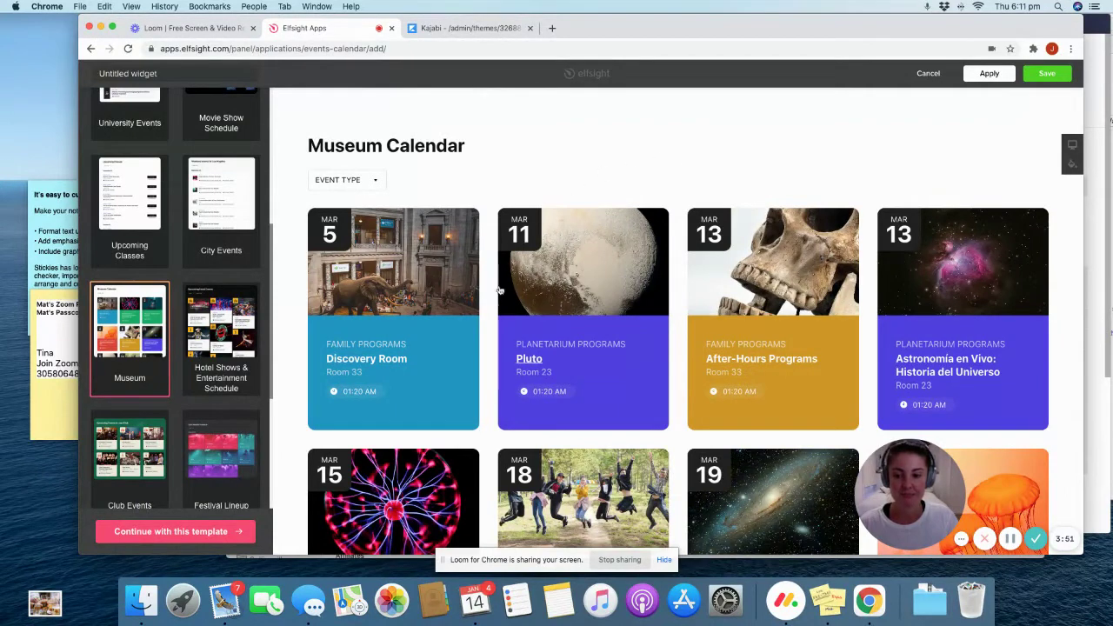
{"action": "left_click", "coordinate": [187, 529]}
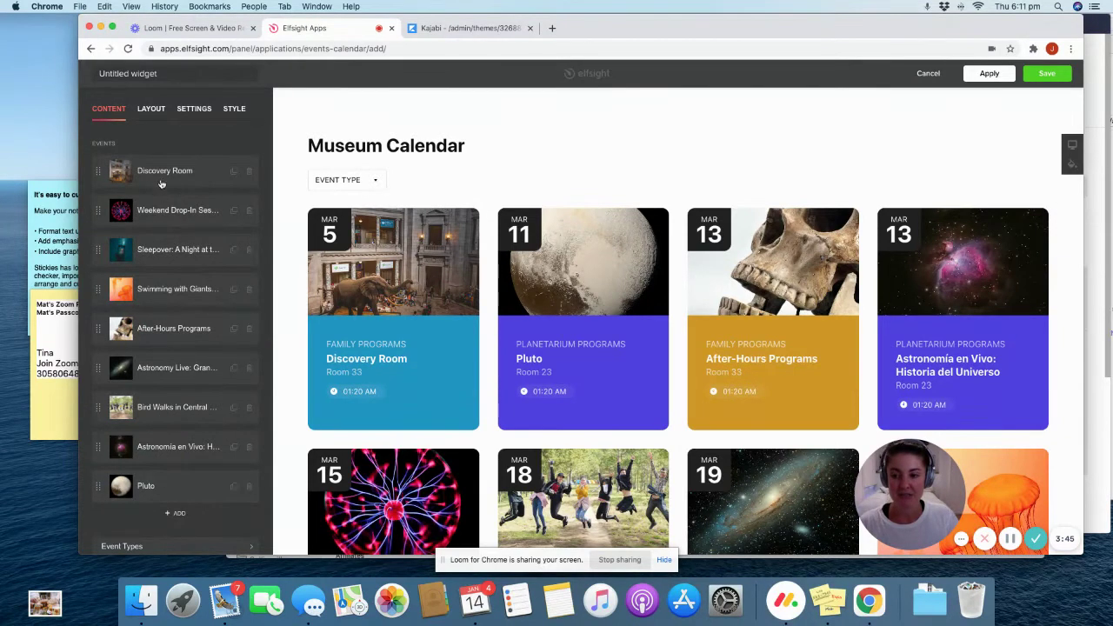
{"action": "scroll", "coordinate": [186, 381], "scroll_direction": "down", "scroll_amount": 3}
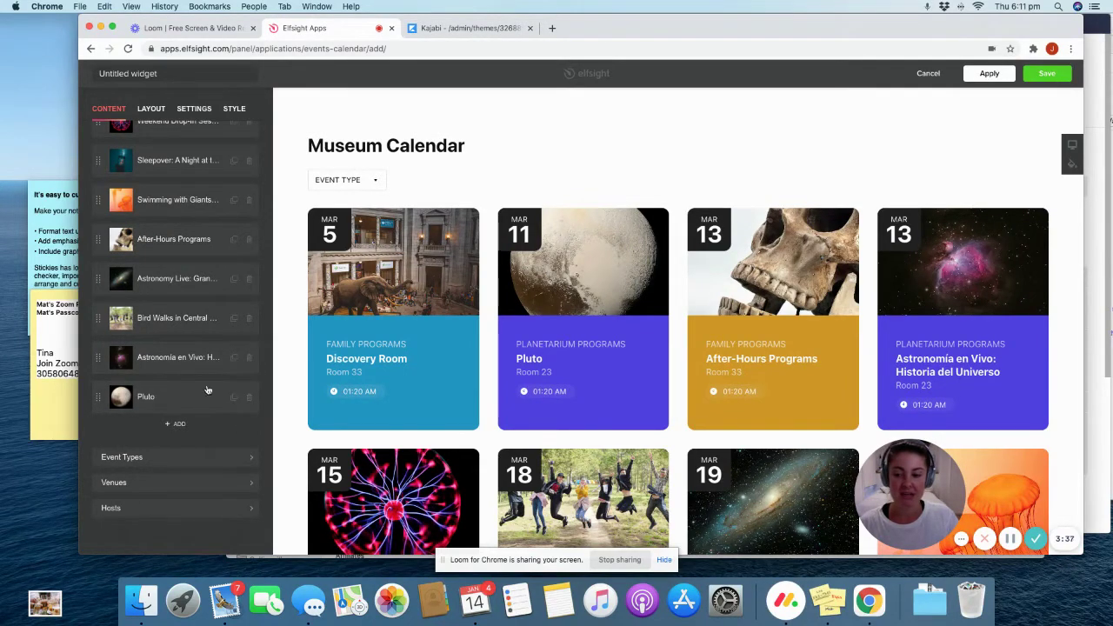
{"action": "scroll", "coordinate": [227, 396], "scroll_direction": "up", "scroll_amount": 3}
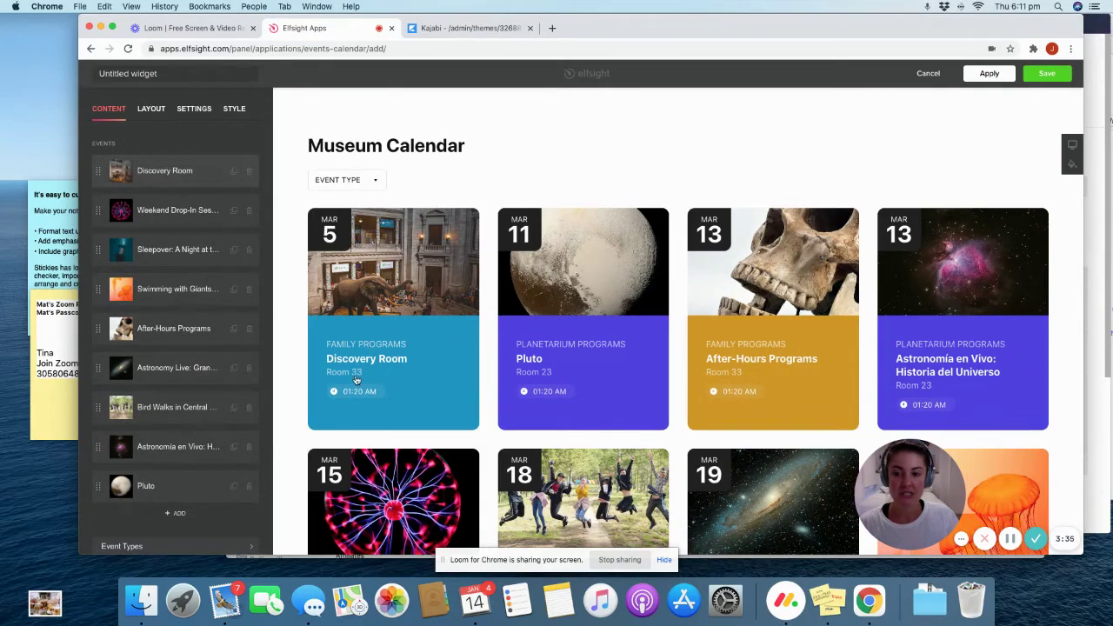
- Set the Discovery Room event's end date to January 14, 2021
{"action": "left_click", "coordinate": [208, 177]}
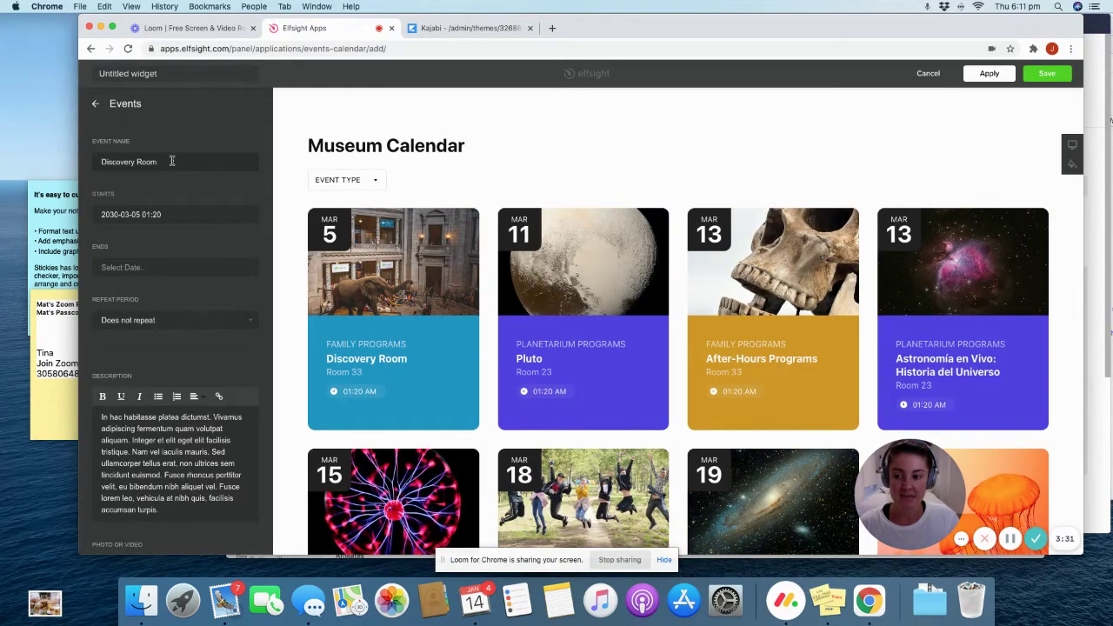
{"action": "left_click", "coordinate": [174, 215]}
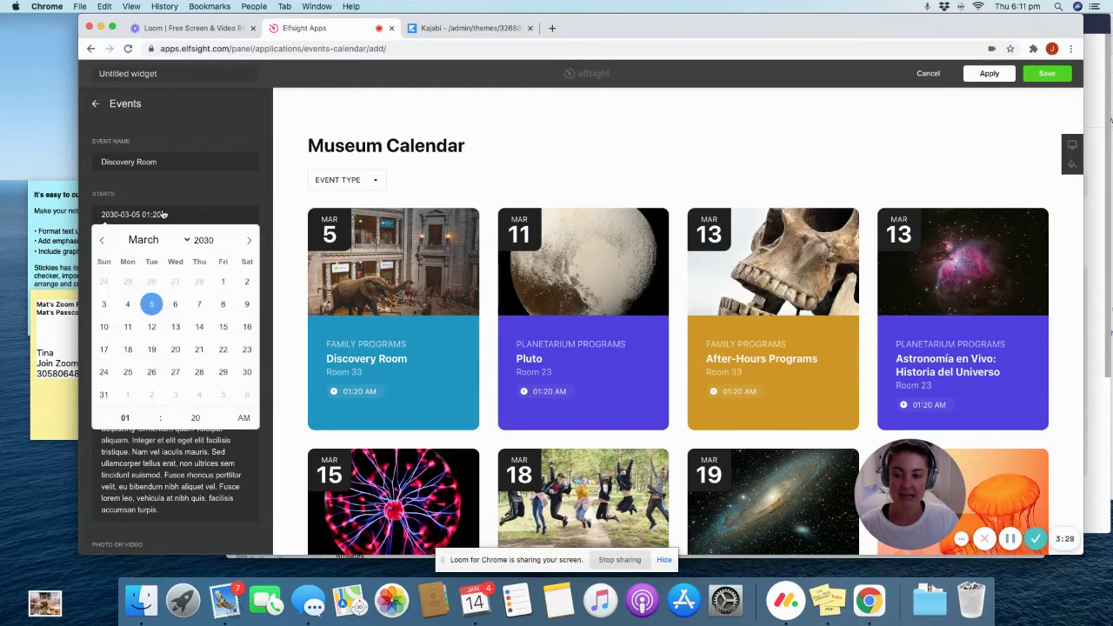
{"action": "left_click", "coordinate": [195, 205]}
{"action": "left_click", "coordinate": [179, 275]}
{"action": "left_click", "coordinate": [199, 379]}
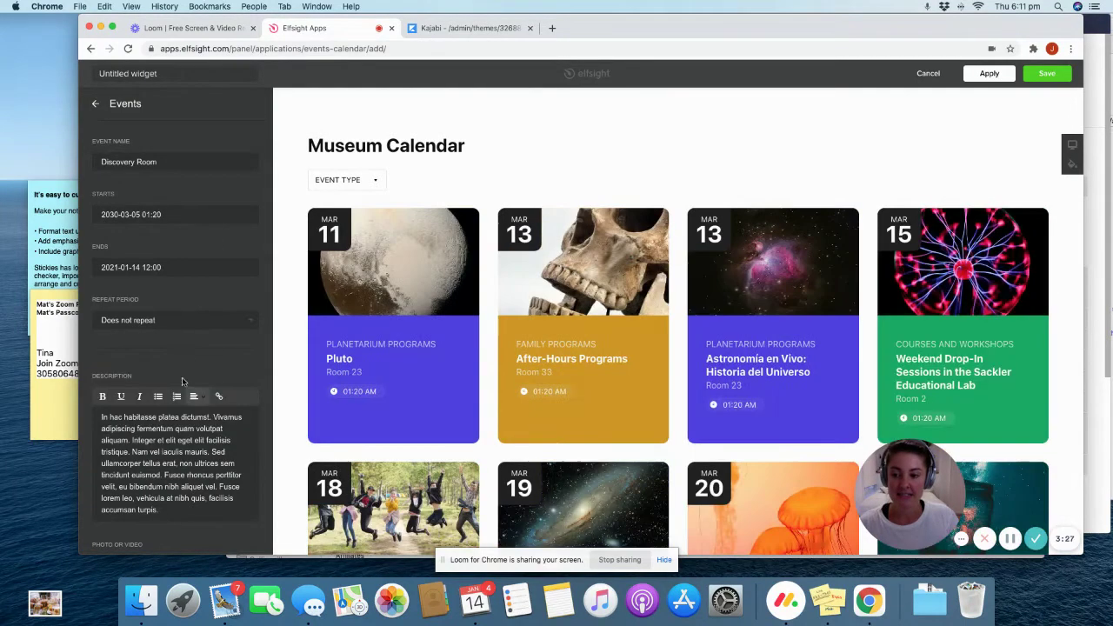
- Replace the Discovery Room description with 'This is the description'
{"action": "scroll", "coordinate": [189, 313], "scroll_direction": "down", "scroll_amount": 1}
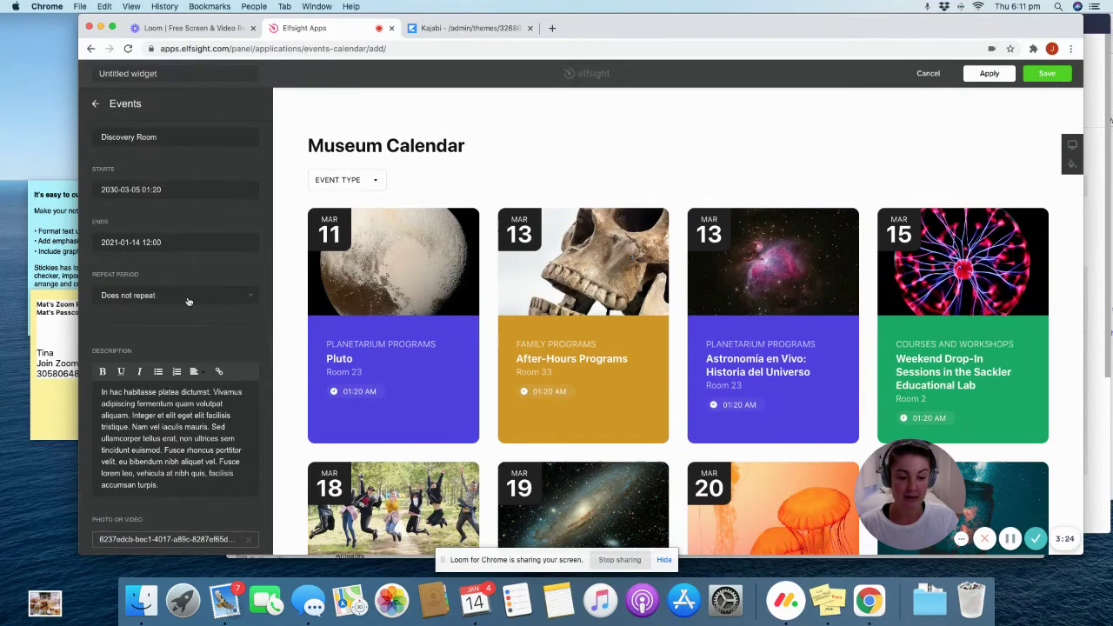
{"action": "scroll", "coordinate": [186, 314], "scroll_direction": "down", "scroll_amount": 4}
{"action": "left_click", "coordinate": [172, 337]}
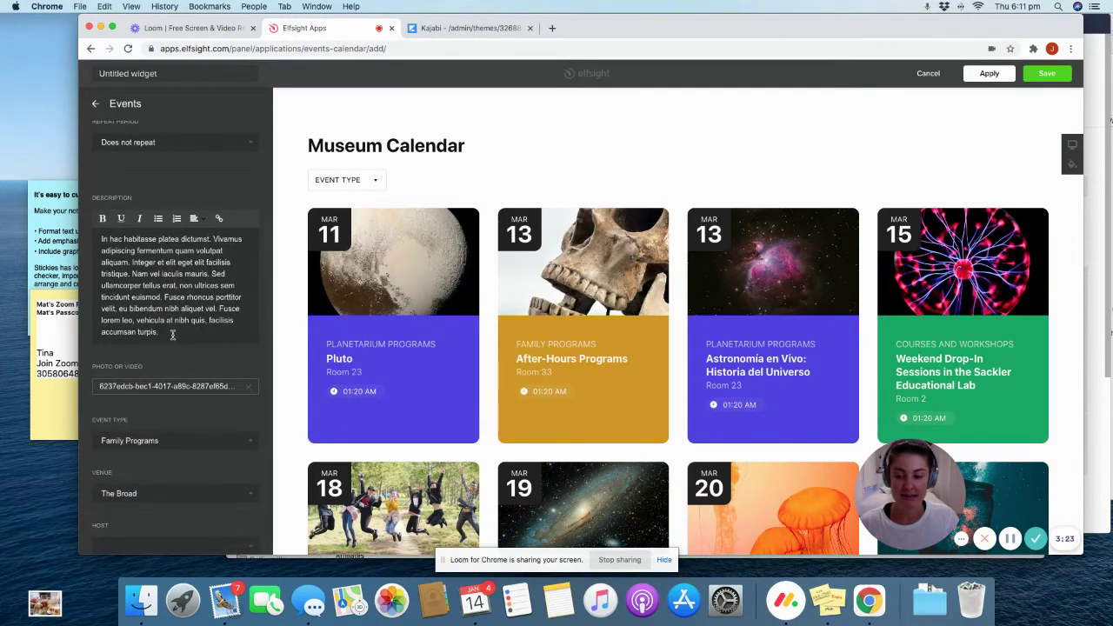
{"action": "left_click_drag", "start_coordinate": [161, 333], "coordinate": [88, 233]}
{"action": "type", "text": "Th"}
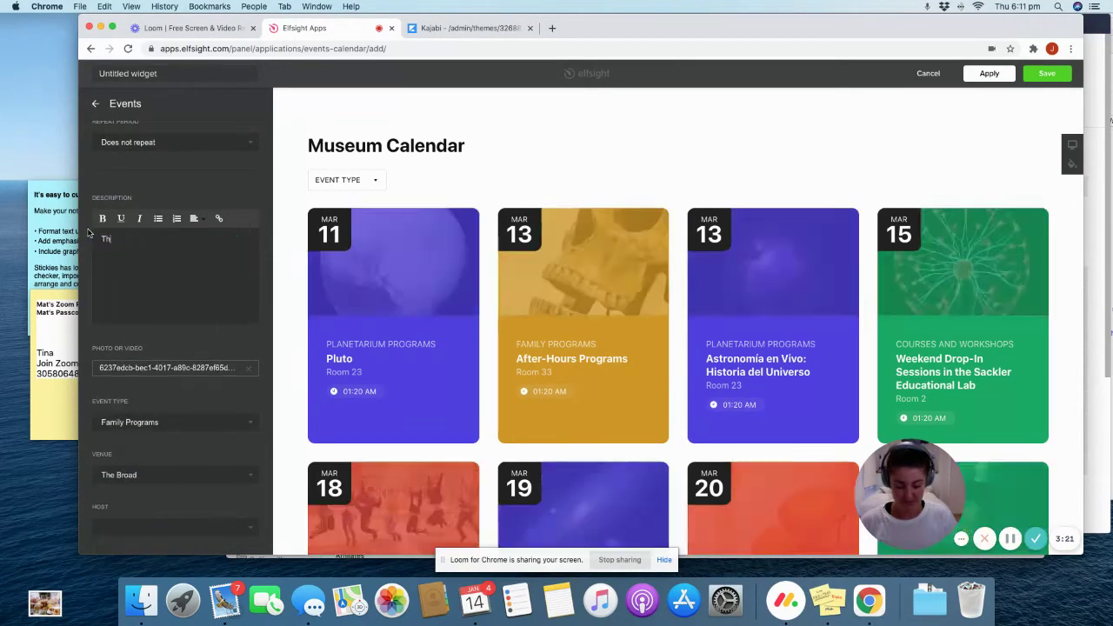
{"action": "type", "text": "is is the description"}
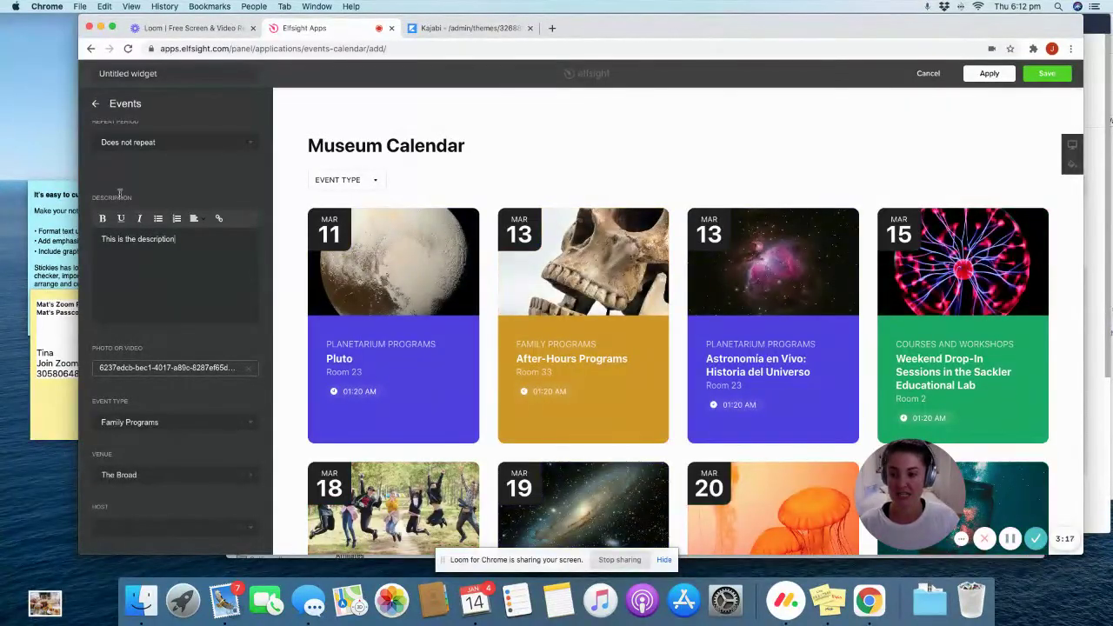
{"action": "scroll", "coordinate": [178, 286], "scroll_direction": "down", "scroll_amount": 2}
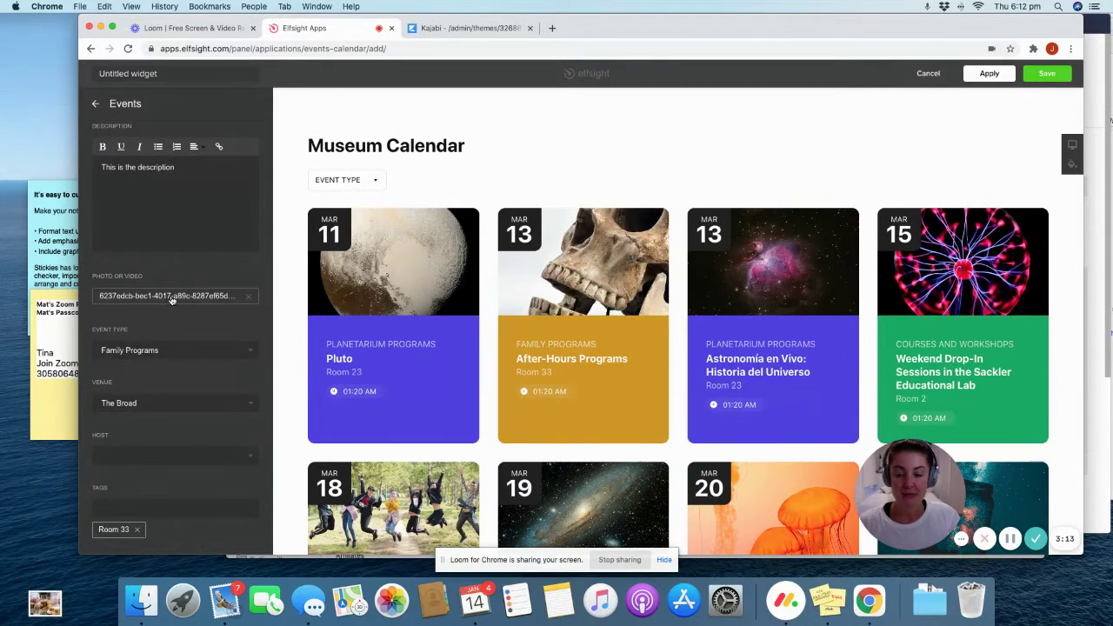
{"action": "left_click", "coordinate": [172, 300]}
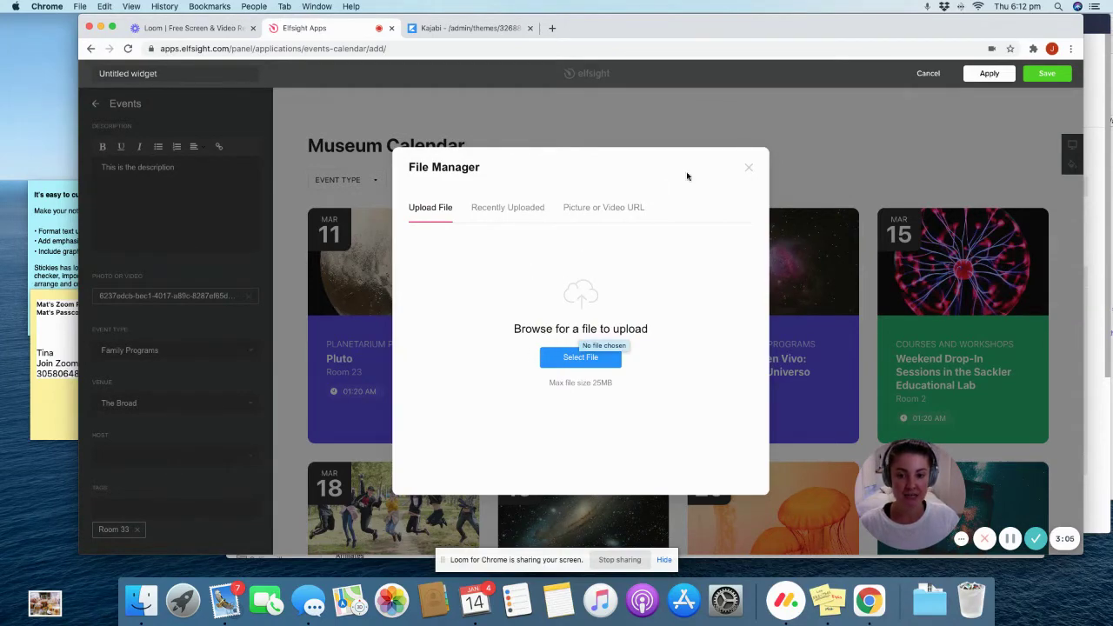
{"action": "left_click", "coordinate": [749, 170]}
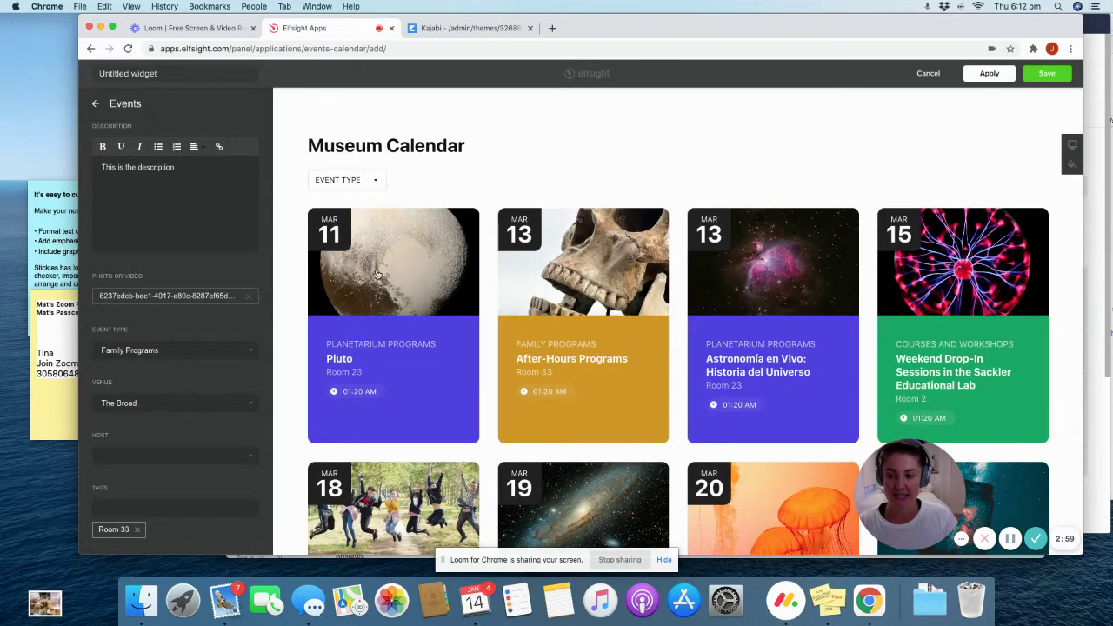
- Create a Masterclass event type and assign it to the Discovery Room event
{"action": "left_click", "coordinate": [180, 352]}
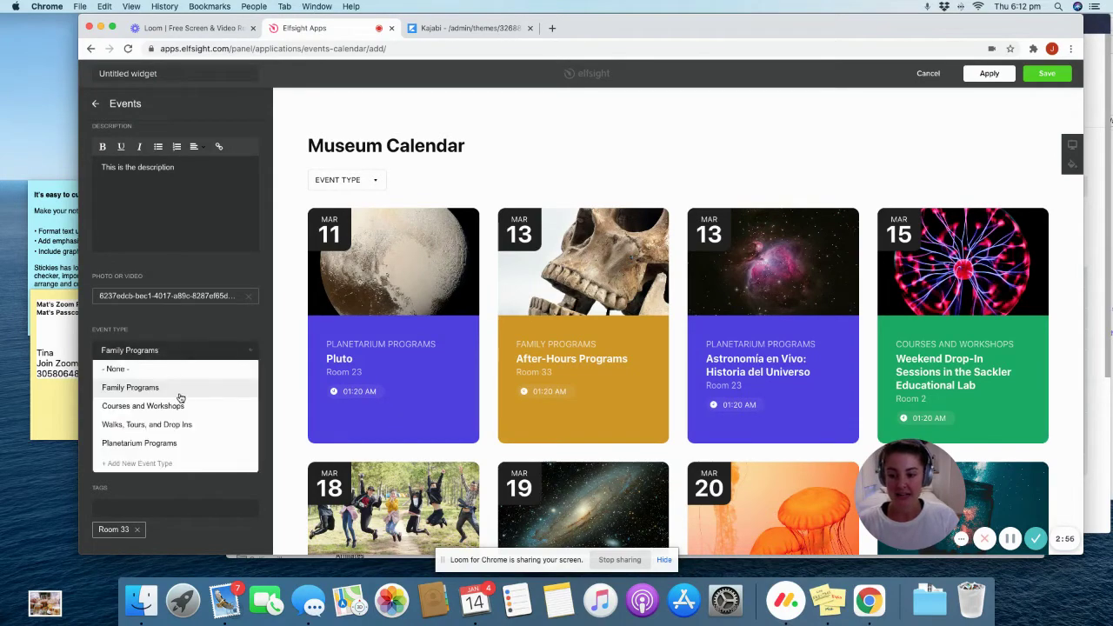
{"action": "left_click", "coordinate": [136, 463]}
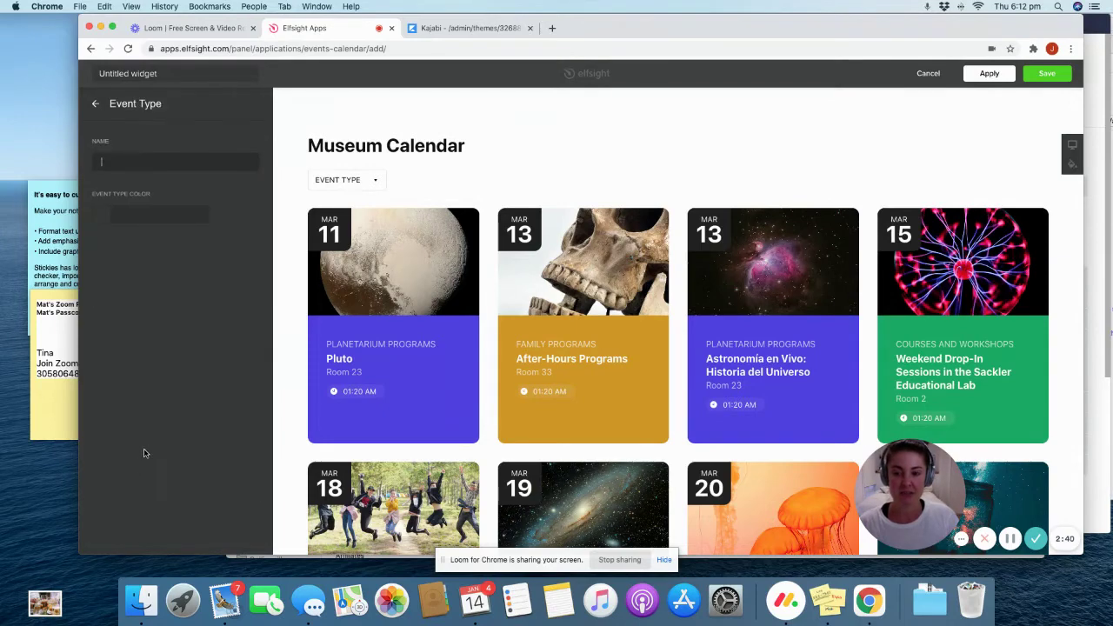
{"action": "type", "text": "Masterclass"}
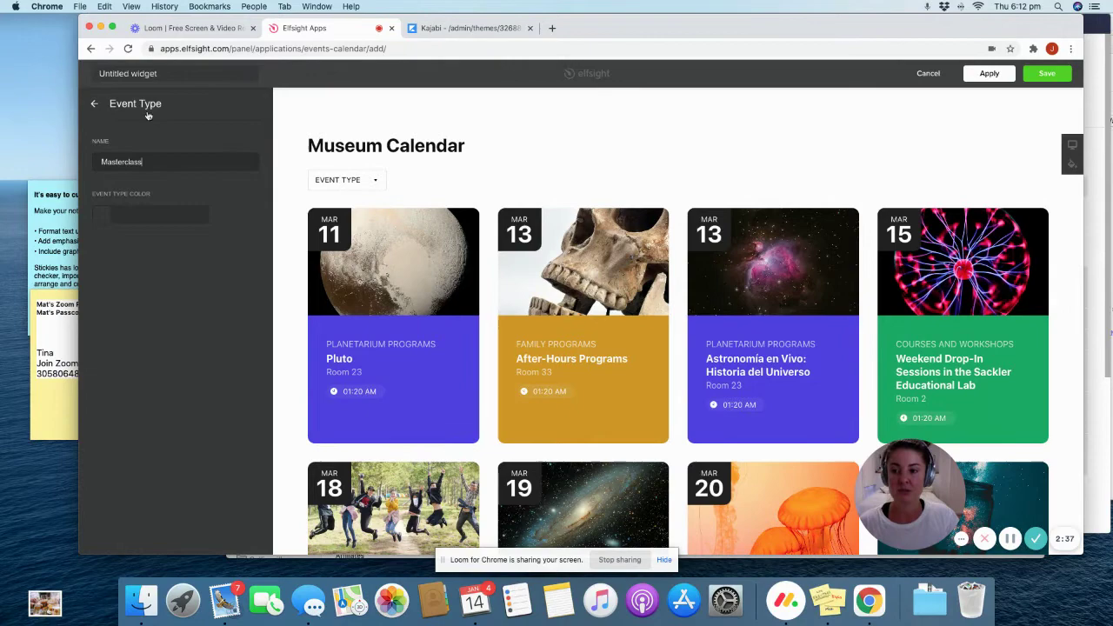
{"action": "left_click", "coordinate": [95, 103]}
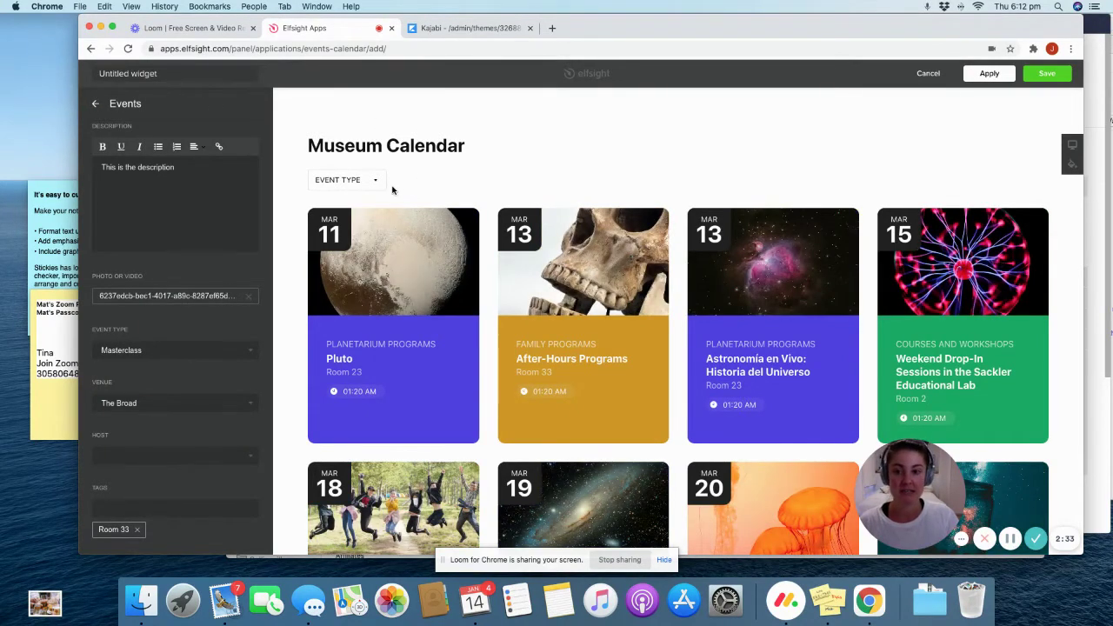
- Filter the calendar preview to Masterclass events and return to the events list
{"action": "left_click", "coordinate": [375, 180]}
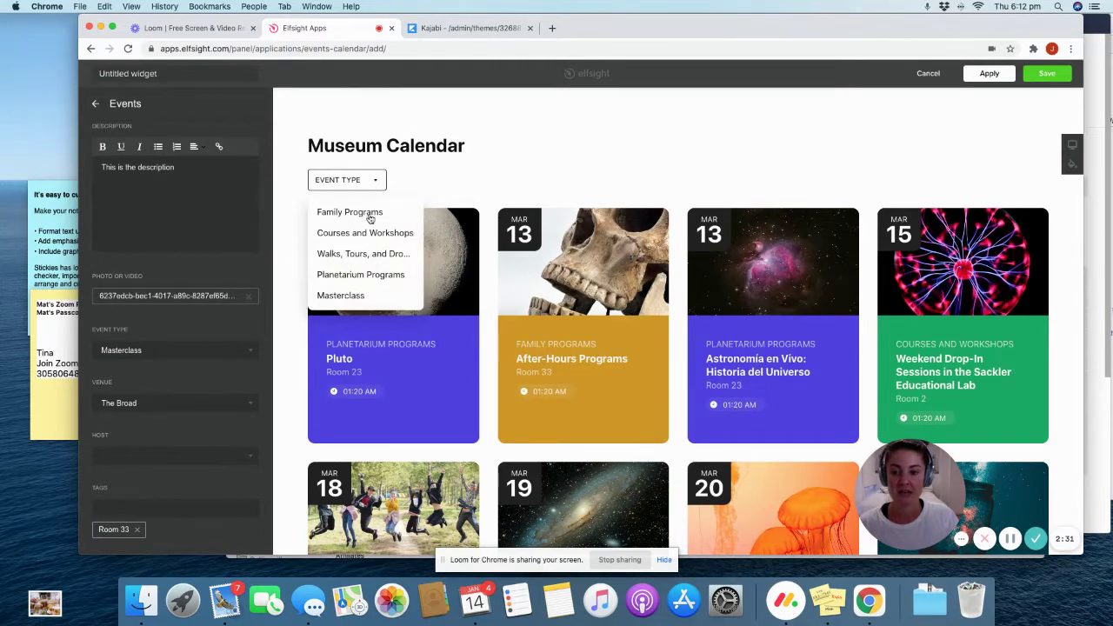
{"action": "left_click", "coordinate": [367, 296]}
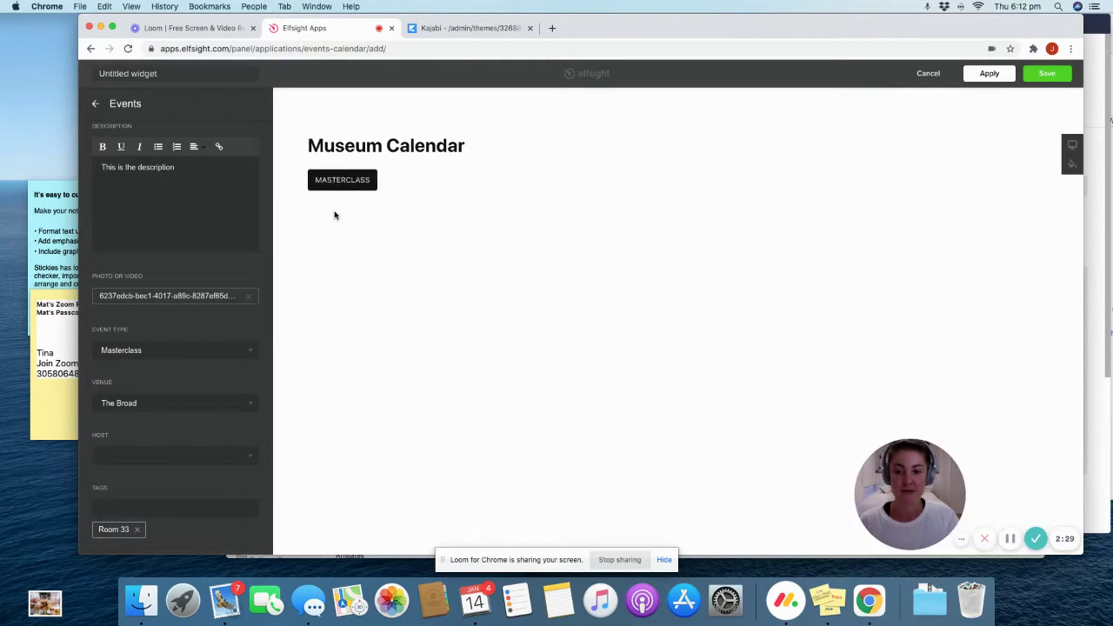
{"action": "left_click", "coordinate": [95, 103]}
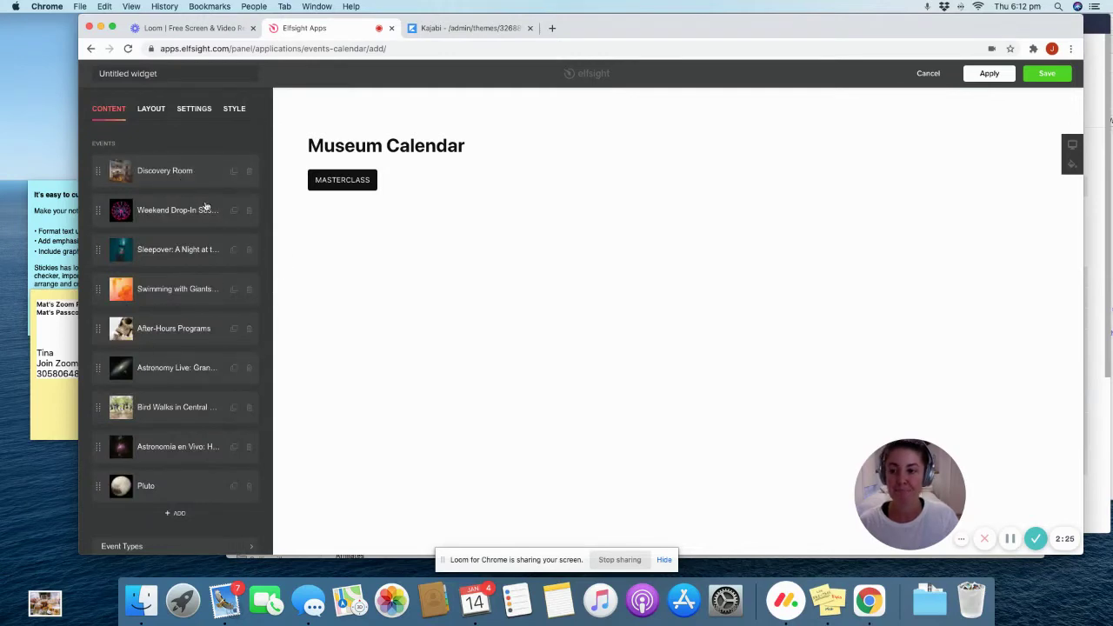
- Set the preview's event type filter back to All and return to the events list
{"action": "left_click", "coordinate": [205, 207]}
{"action": "scroll", "coordinate": [162, 322], "scroll_direction": "down", "scroll_amount": 5}
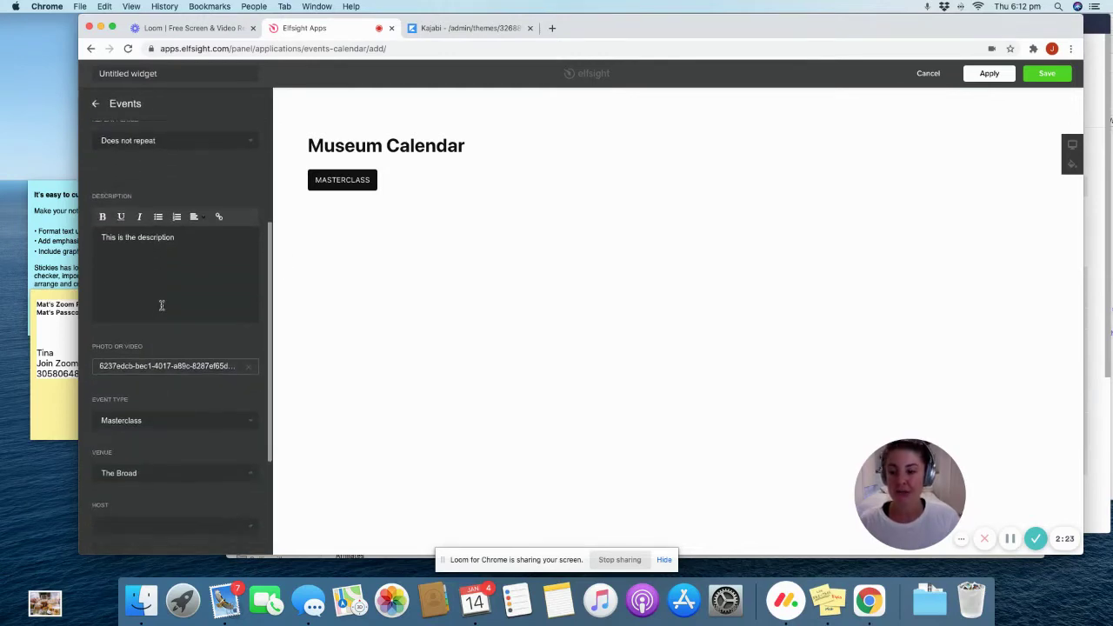
{"action": "scroll", "coordinate": [162, 305], "scroll_direction": "down", "scroll_amount": 3}
{"action": "left_click", "coordinate": [361, 183]}
{"action": "left_click", "coordinate": [352, 214]}
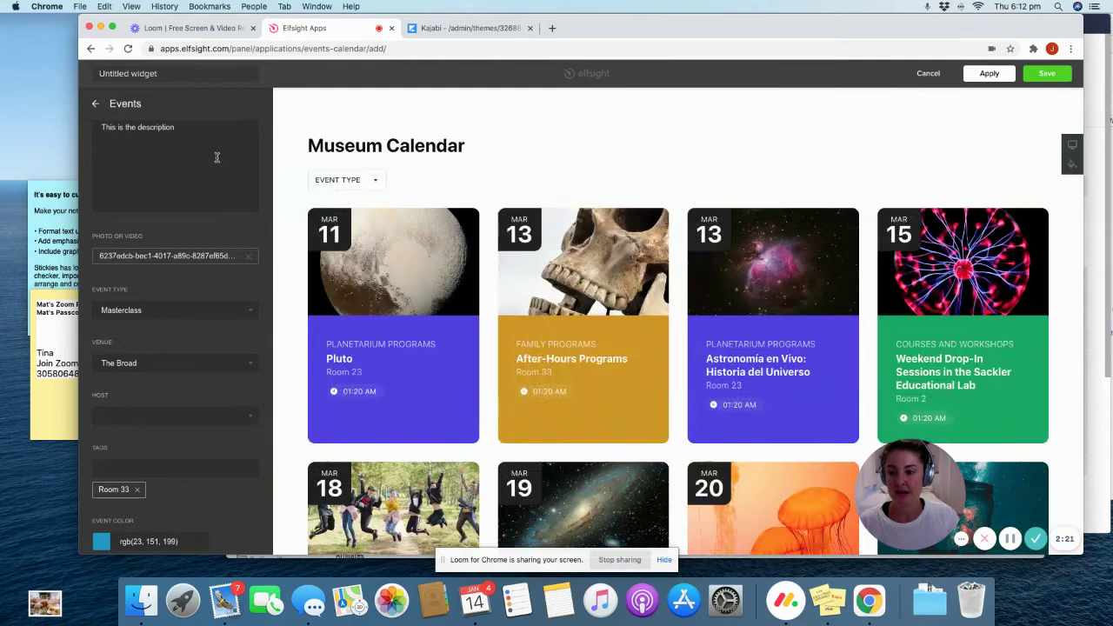
{"action": "scroll", "coordinate": [215, 169], "scroll_direction": "down", "scroll_amount": 2}
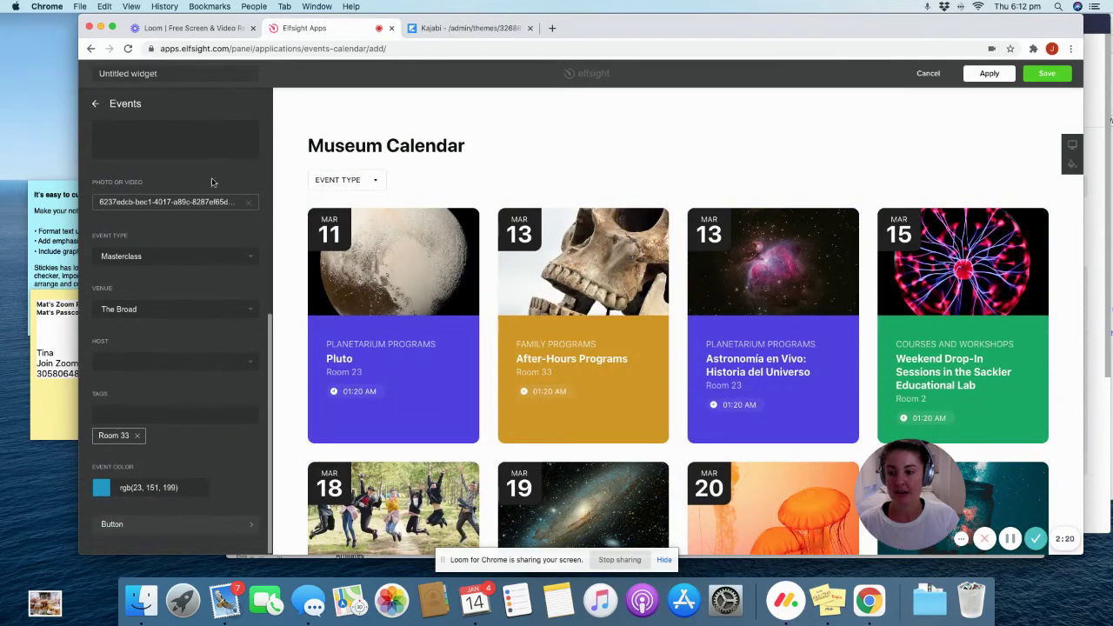
{"action": "left_click", "coordinate": [118, 489]}
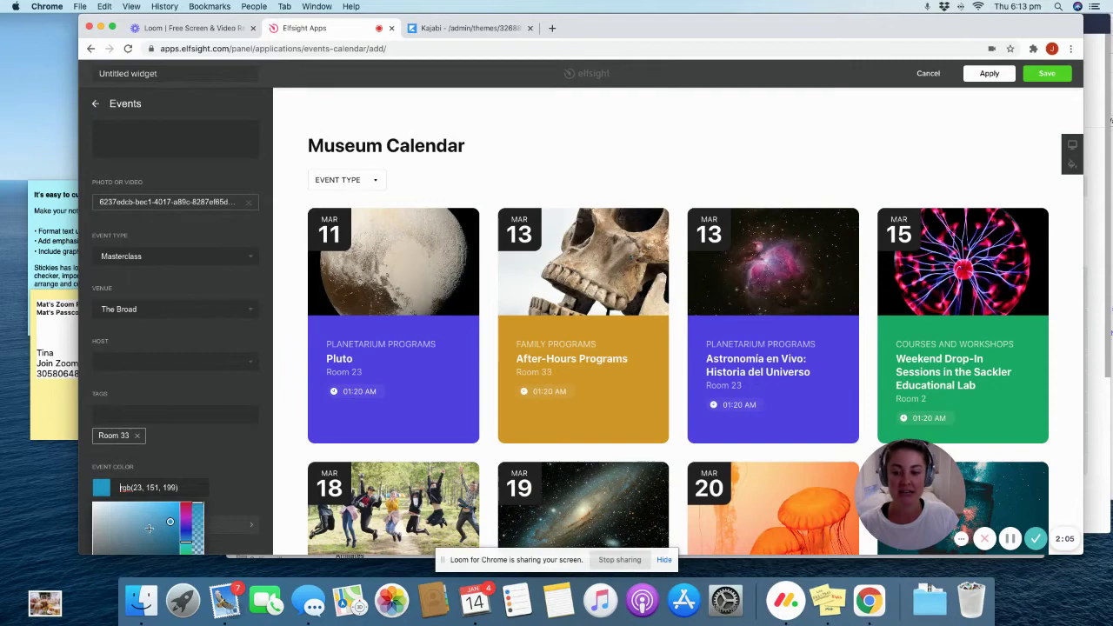
{"action": "left_click", "coordinate": [96, 103]}
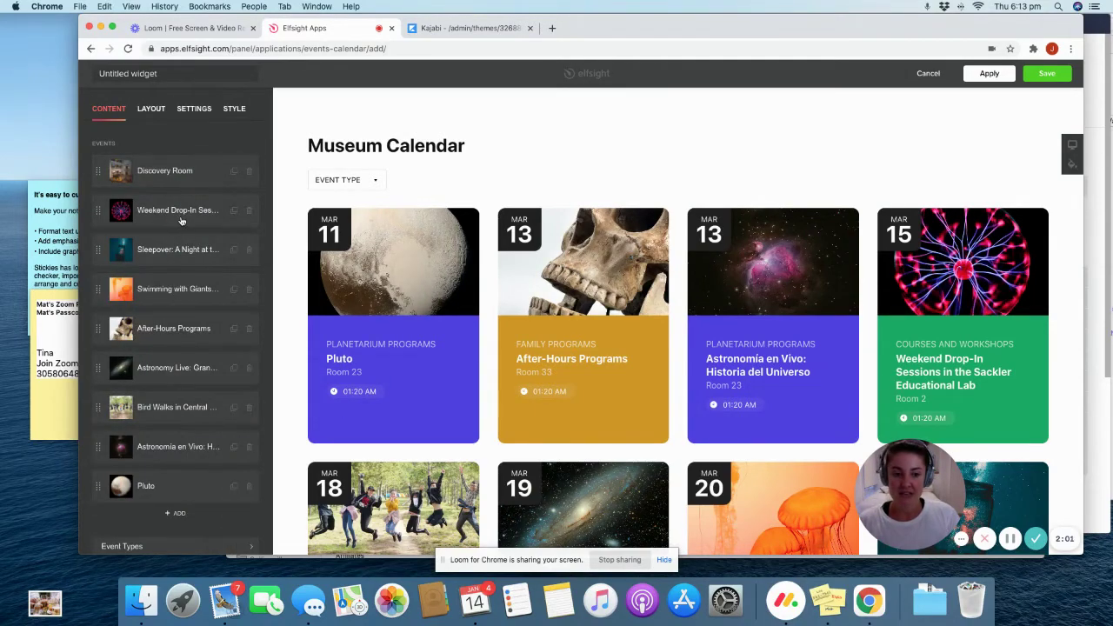
- Save the Museum Calendar widget
{"action": "left_click", "coordinate": [1047, 73]}
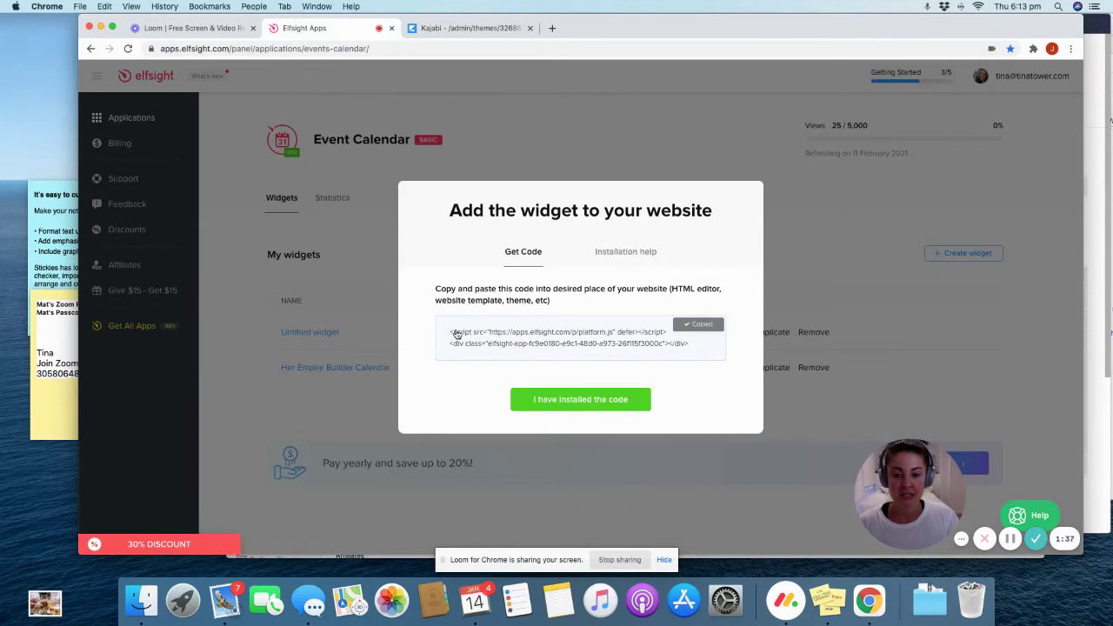
- In the Kajabi page editor, review the content block and section options, ending on the sections list
{"action": "left_click", "coordinate": [469, 27]}
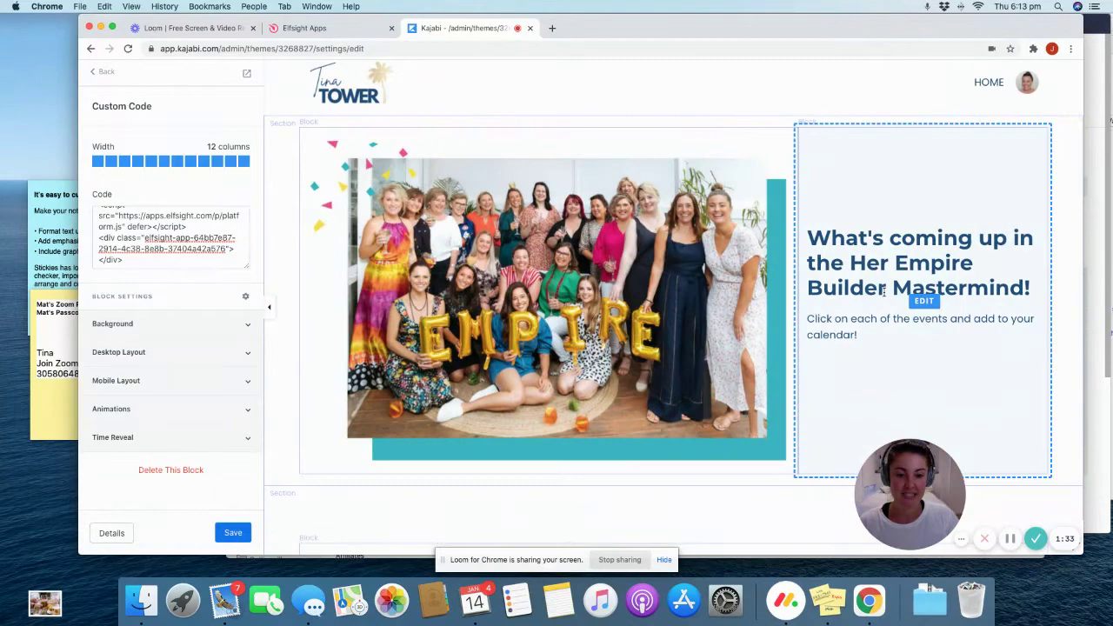
{"action": "scroll", "coordinate": [891, 301], "scroll_direction": "down", "scroll_amount": 5}
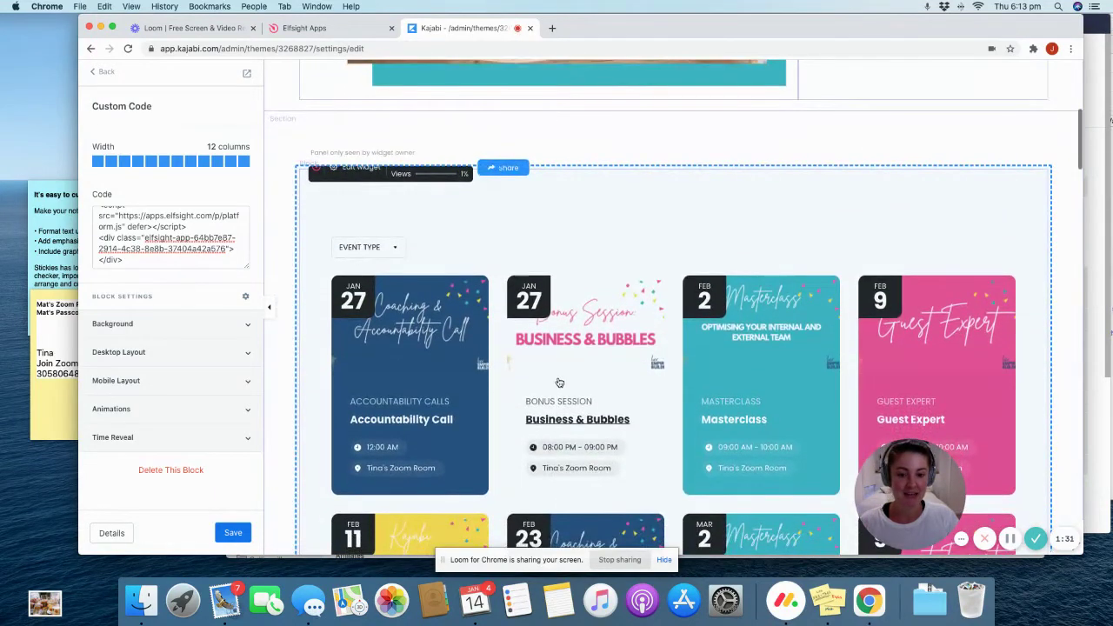
{"action": "left_click", "coordinate": [100, 74]}
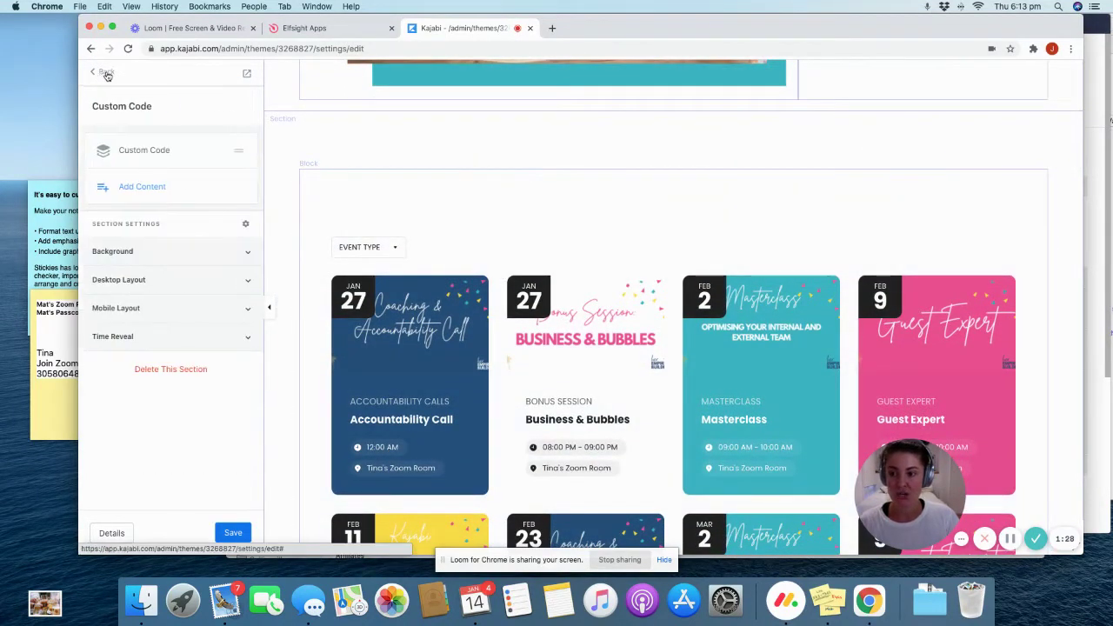
{"action": "left_click", "coordinate": [145, 187]}
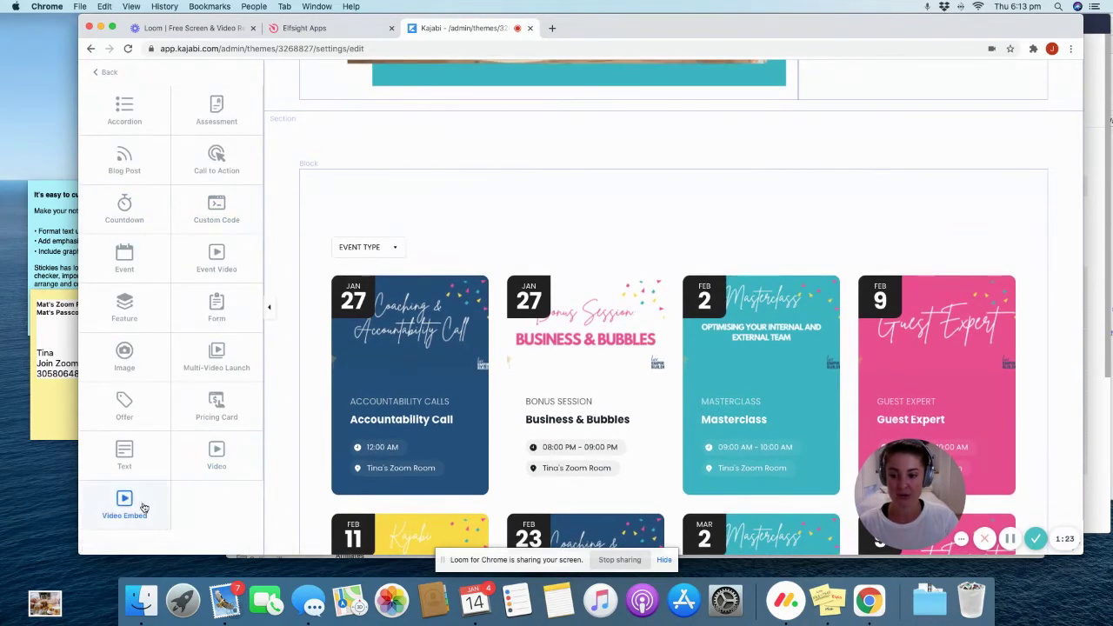
{"action": "left_click", "coordinate": [103, 73]}
{"action": "left_click", "coordinate": [99, 71]}
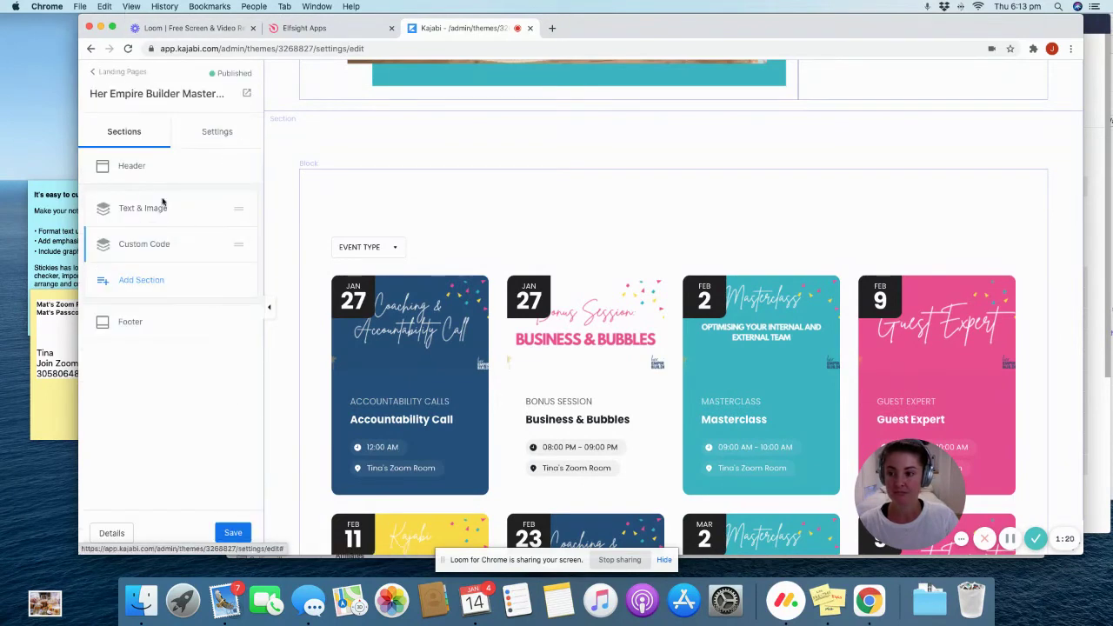
{"action": "left_click", "coordinate": [142, 280]}
{"action": "scroll", "coordinate": [214, 287], "scroll_direction": "down", "scroll_amount": 15}
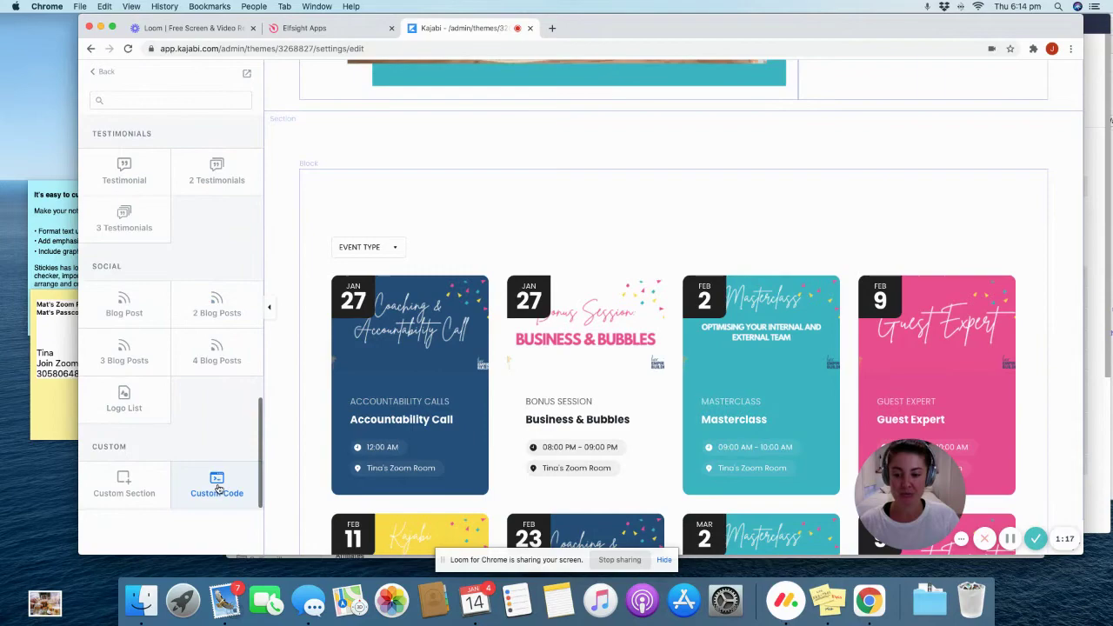
{"action": "left_click", "coordinate": [105, 74]}
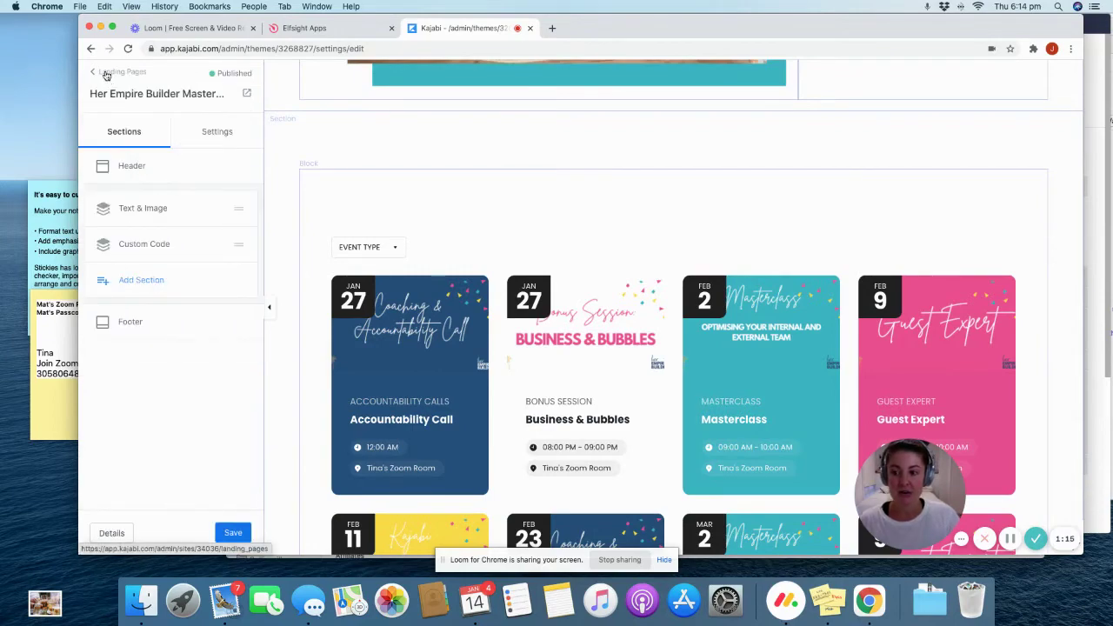
- Save the Custom Code section holding the Elfsight embed code and view the calendar in the preview
{"action": "left_click", "coordinate": [144, 245]}
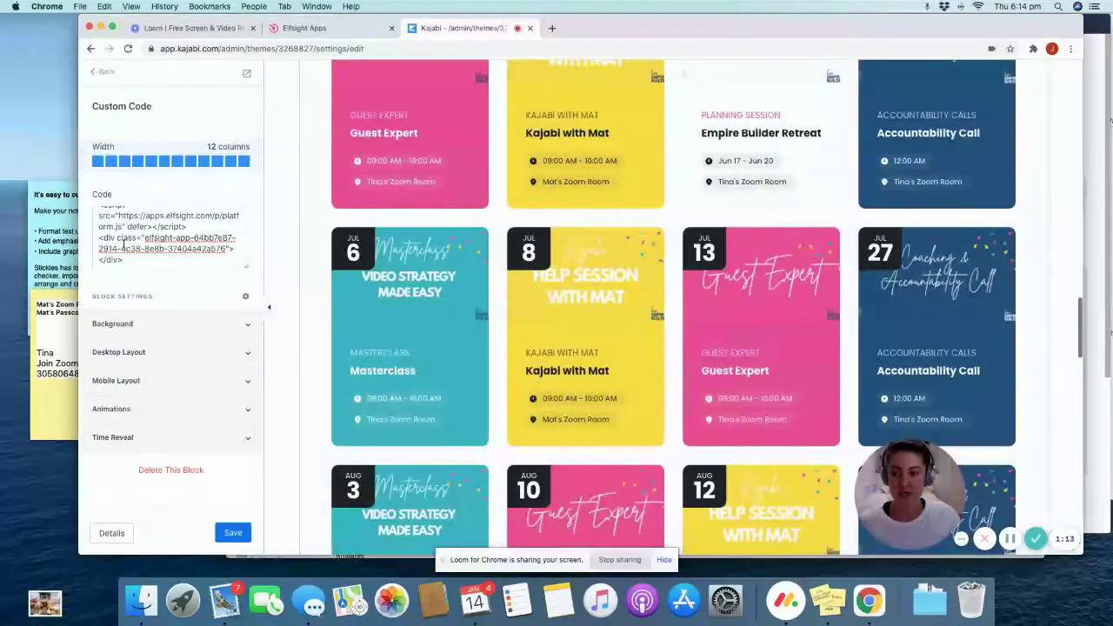
{"action": "scroll", "coordinate": [122, 244], "scroll_direction": "up", "scroll_amount": 1}
{"action": "left_click_drag", "start_coordinate": [98, 217], "coordinate": [176, 246]}
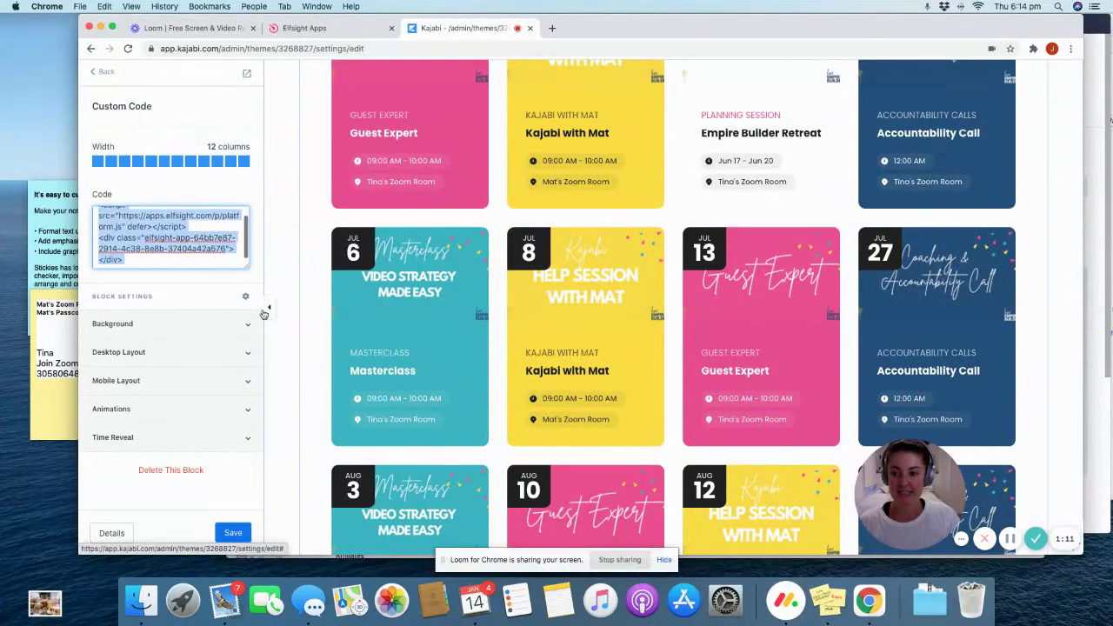
{"action": "left_click", "coordinate": [233, 532]}
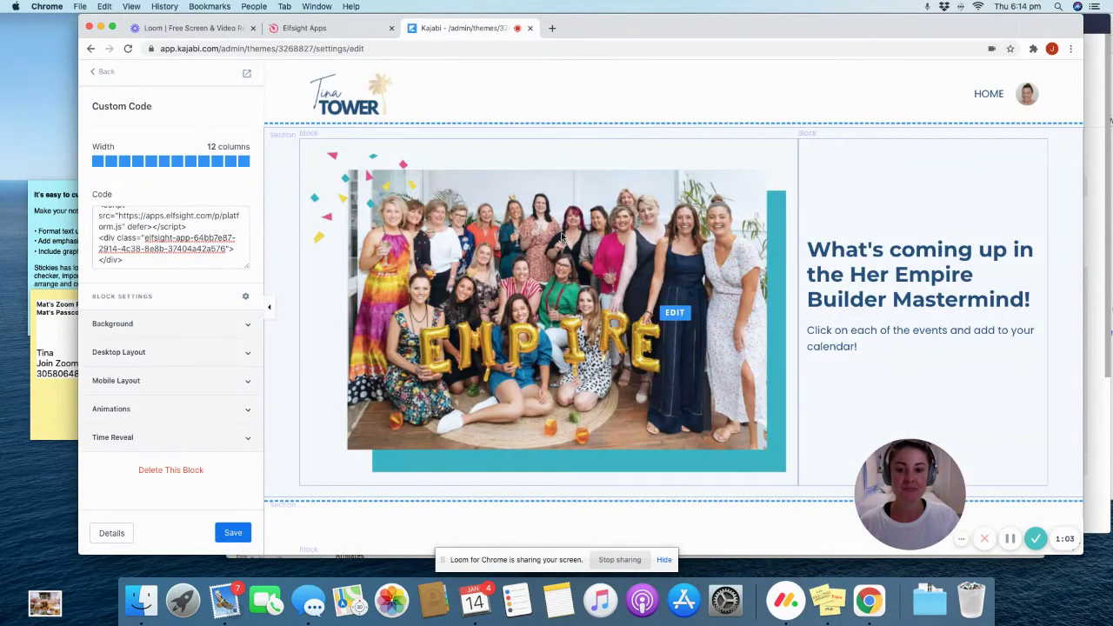
{"action": "scroll", "coordinate": [753, 241], "scroll_direction": "down", "scroll_amount": 4}
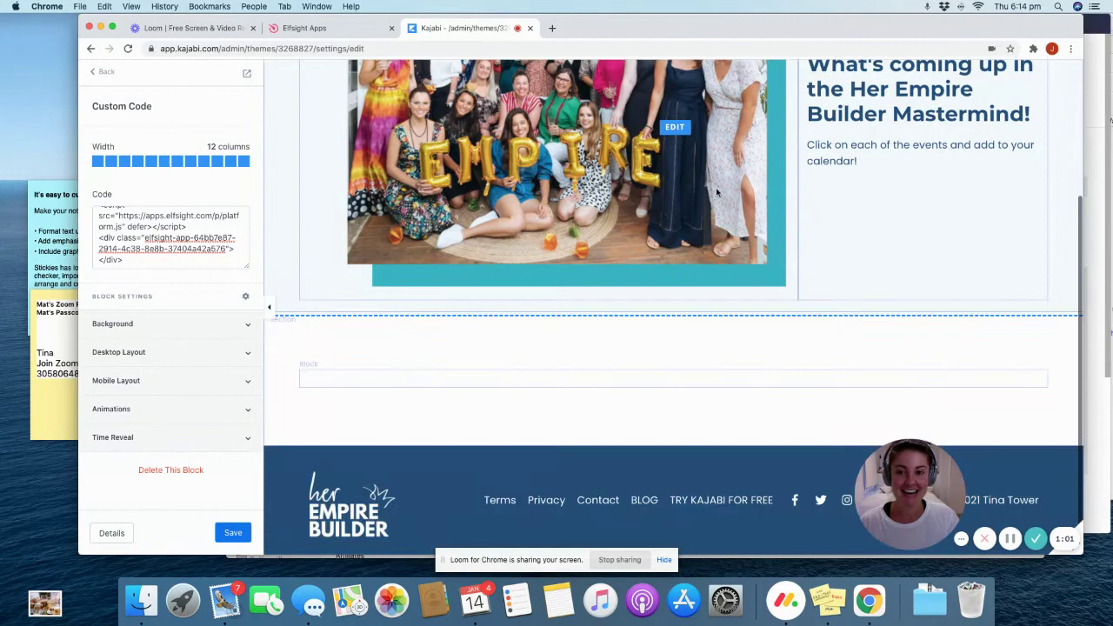